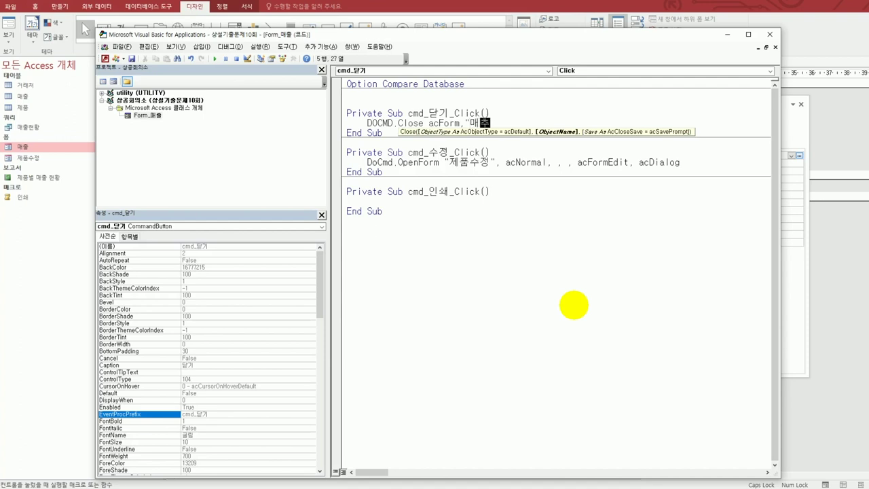
- Complete the cmd_닫기 click procedure as DoCmd.Close acForm, "매출", acSavePrompt and close the code editor
type("\",")
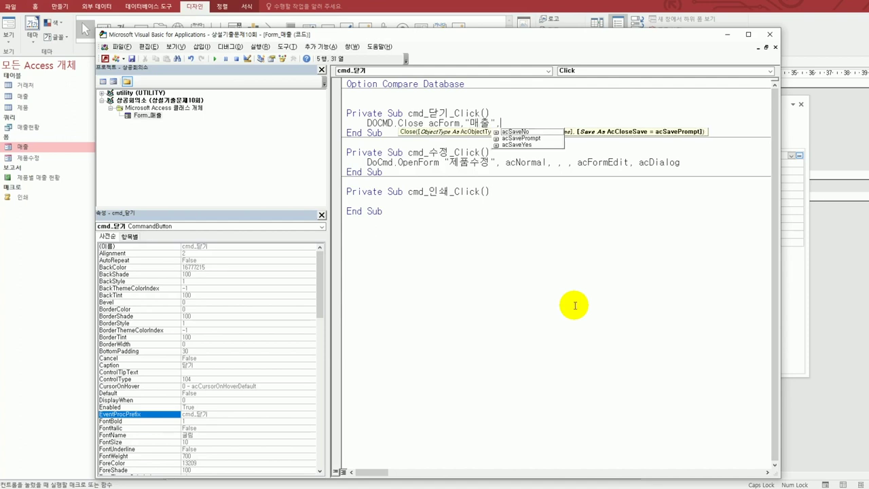
key("Down")
key("Down")
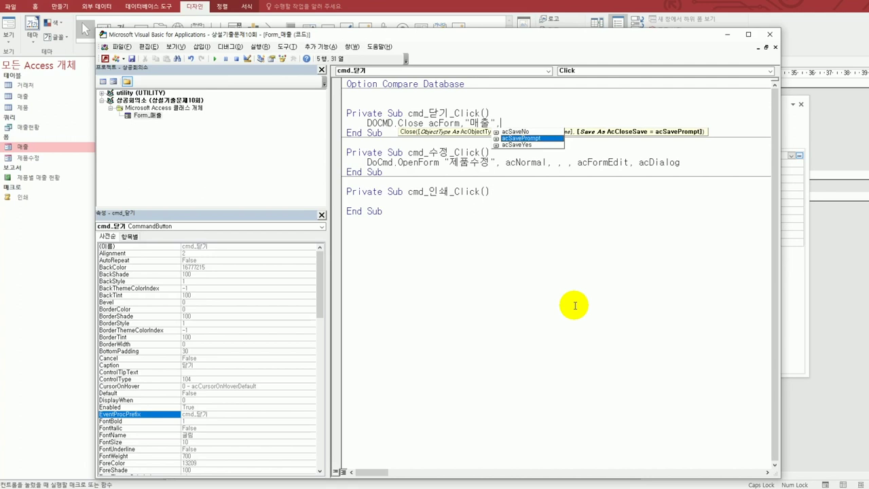
key("Tab")
left_click(574, 305)
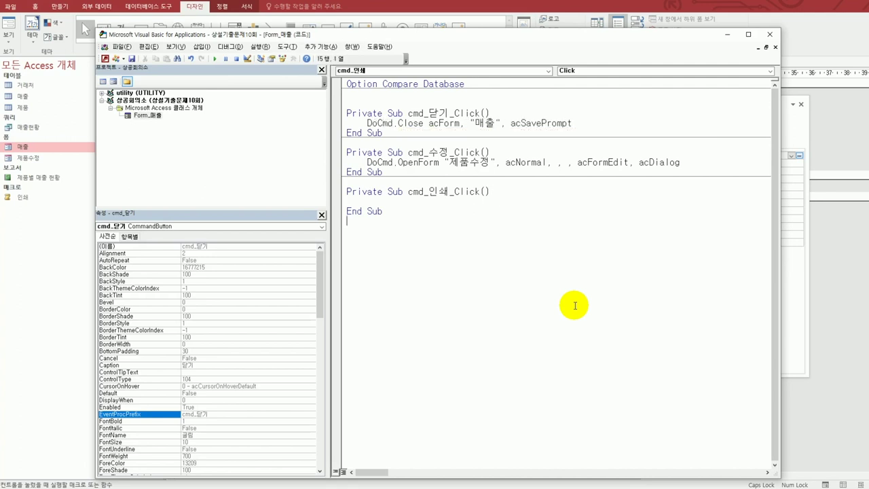
left_click(769, 35)
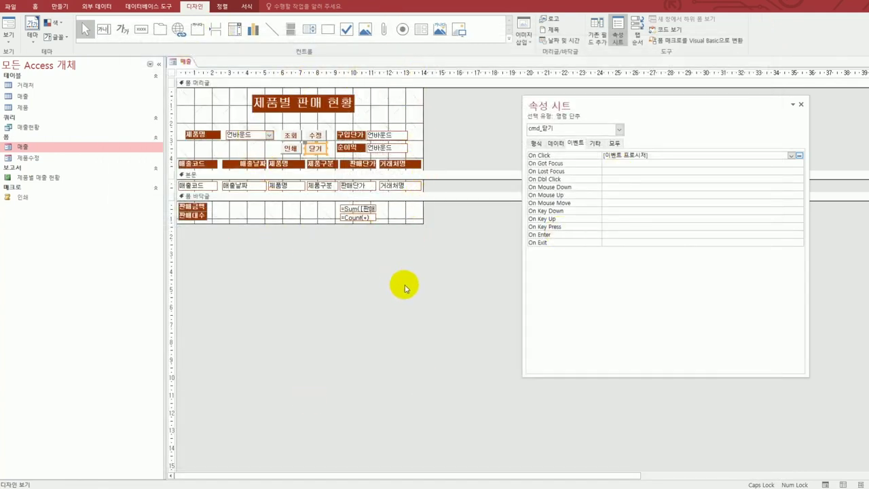
- Test the 닫기 button with the 매출 form in form view, and save the form's design changes
left_click(9, 22)
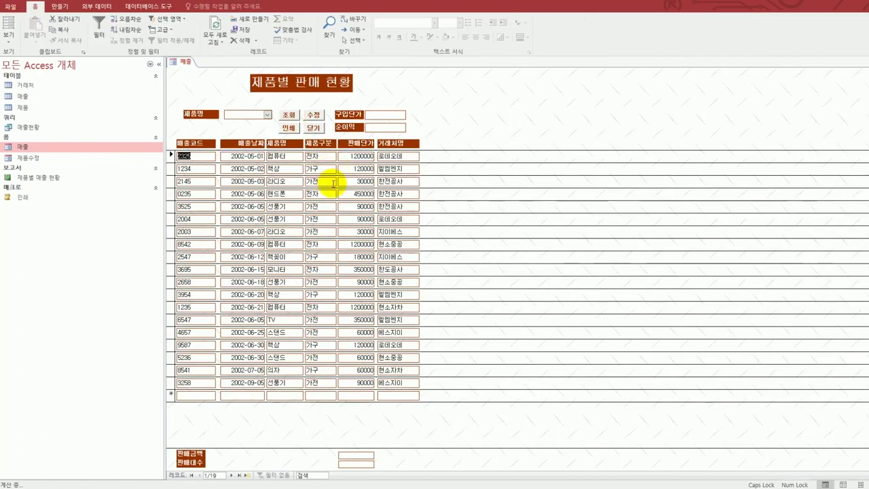
left_click(313, 129)
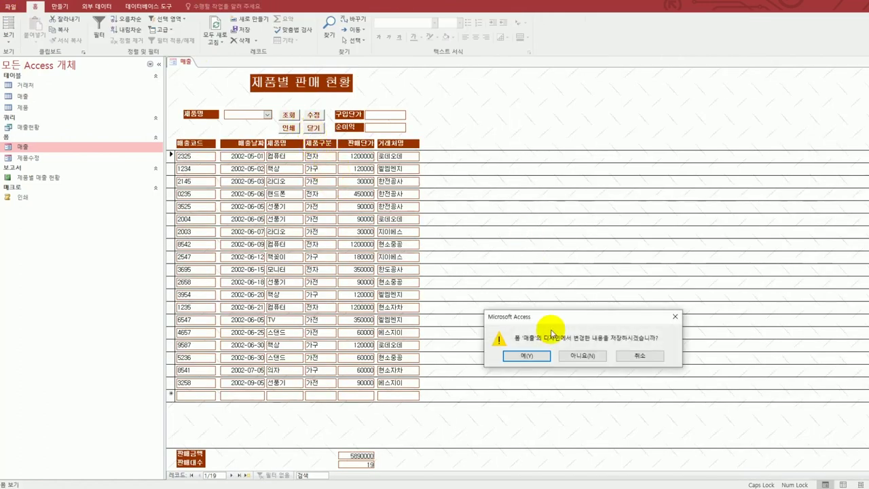
left_click_drag(549, 314, 521, 171)
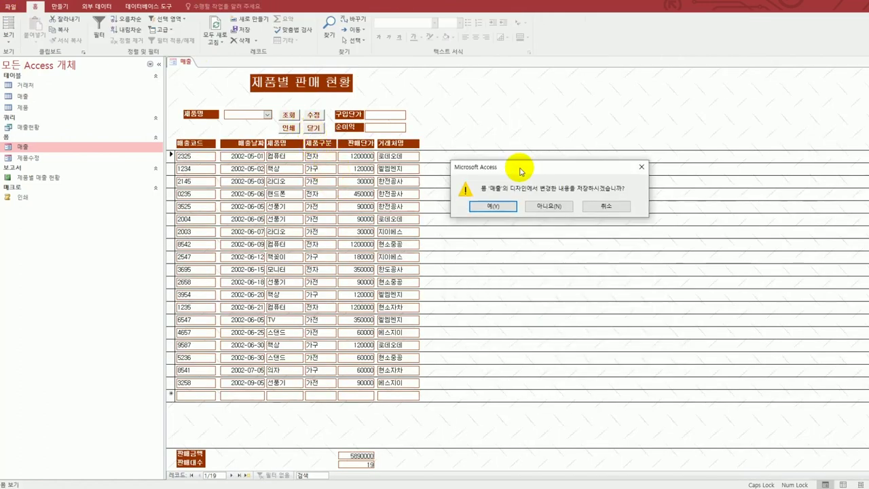
left_click(502, 205)
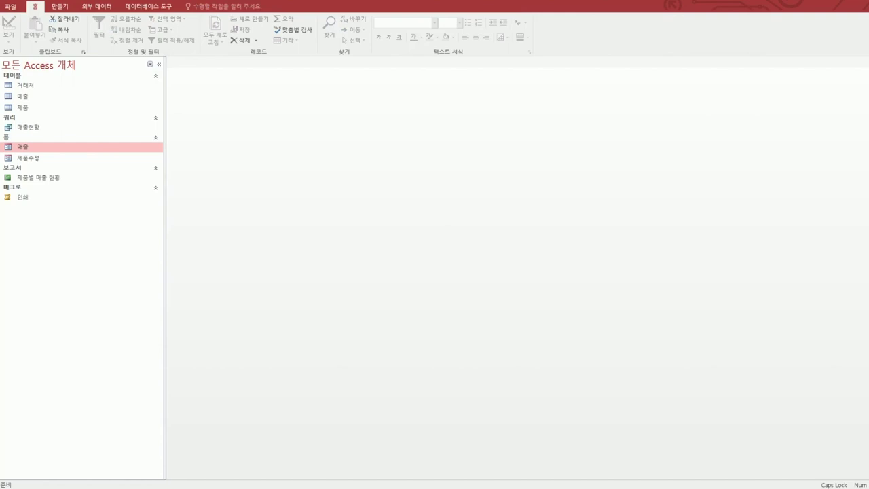
- Consult the exam sheet for the next task and open the 제품별 매출 현황 report in design view
key("alt+Tab")
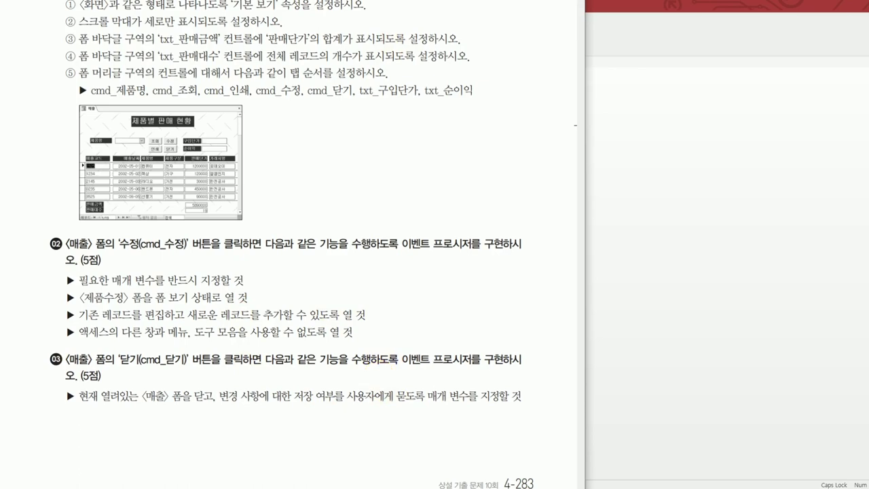
key("Left")
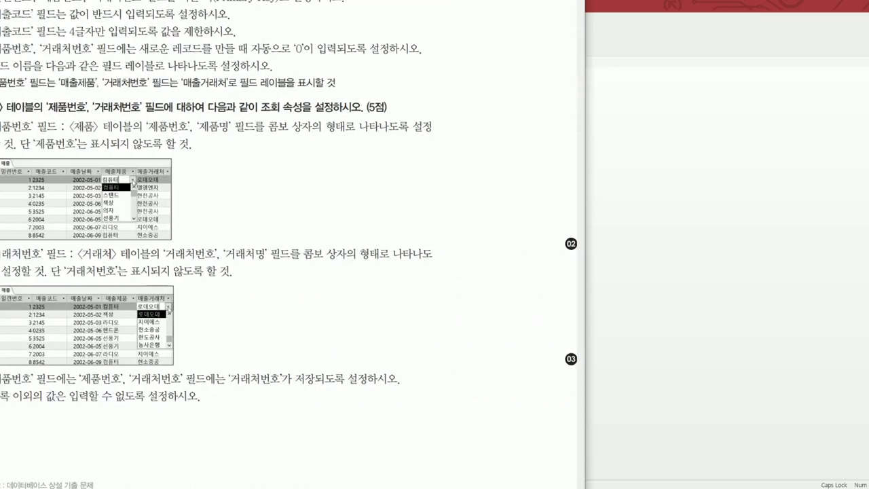
key("Right")
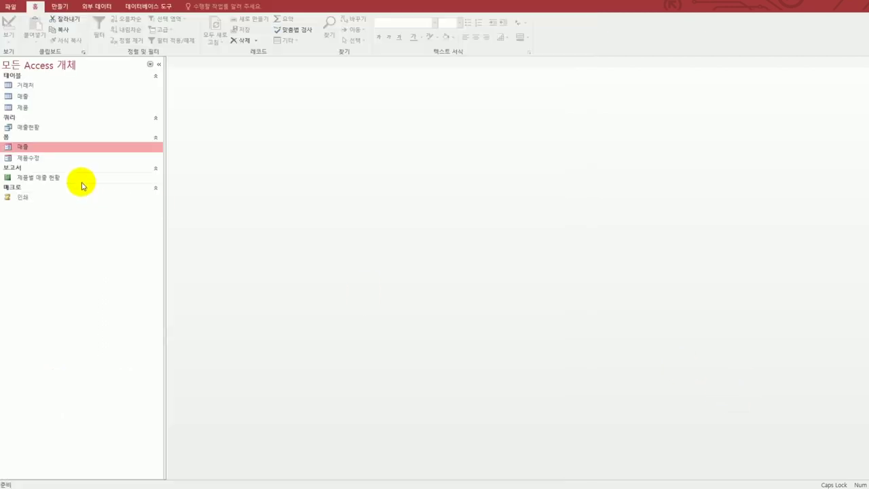
left_click(80, 179)
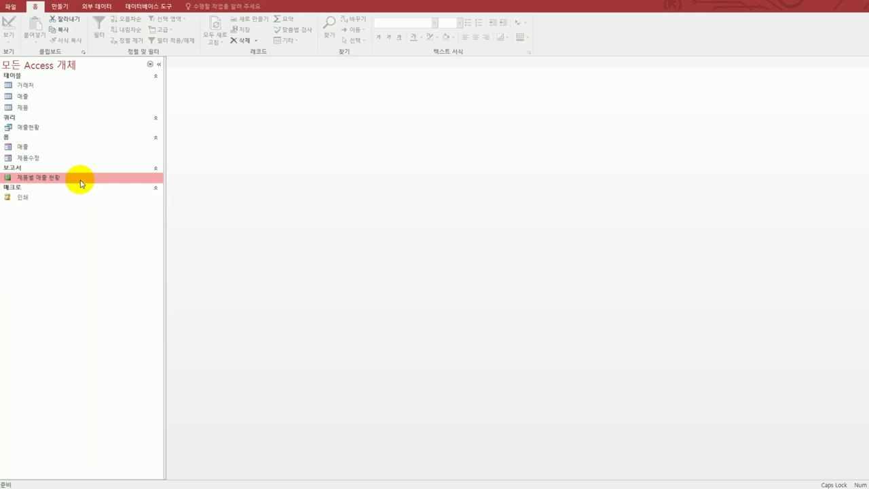
right_click(82, 184)
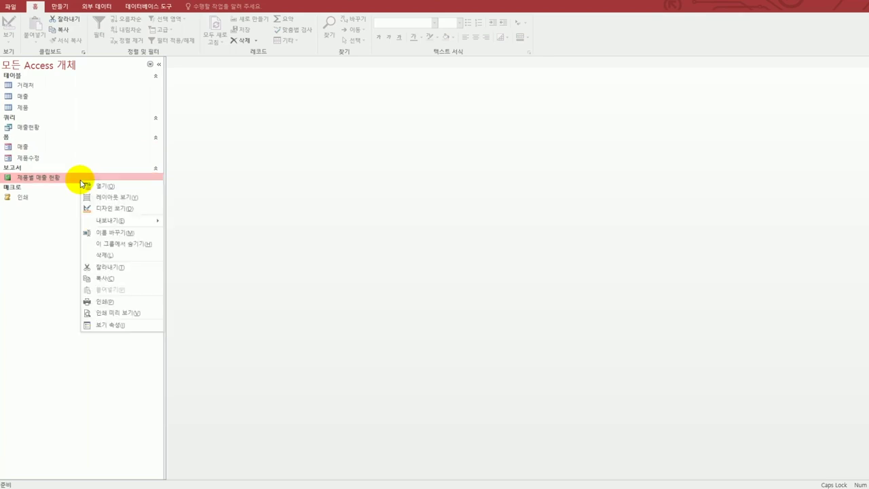
left_click(107, 208)
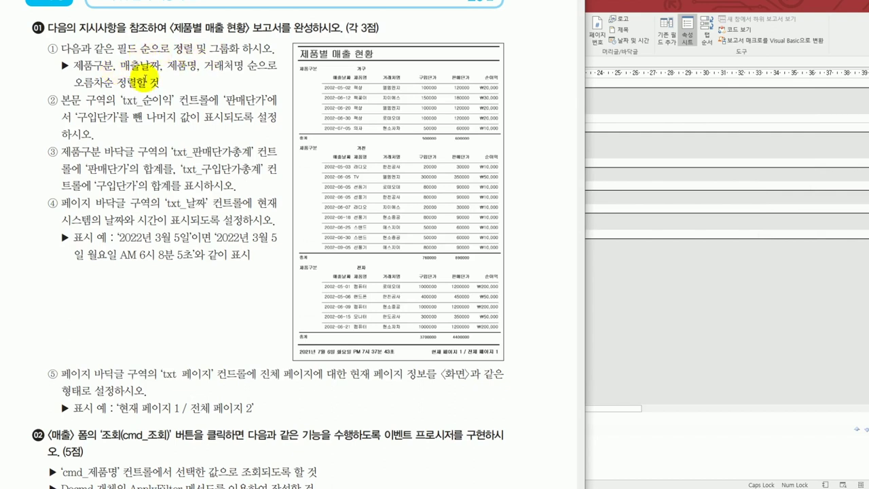
- Add ascending sort levels for 매출날짜, 제품명 and 거래처명 beneath the report's 제품구분 group
left_click(682, 4)
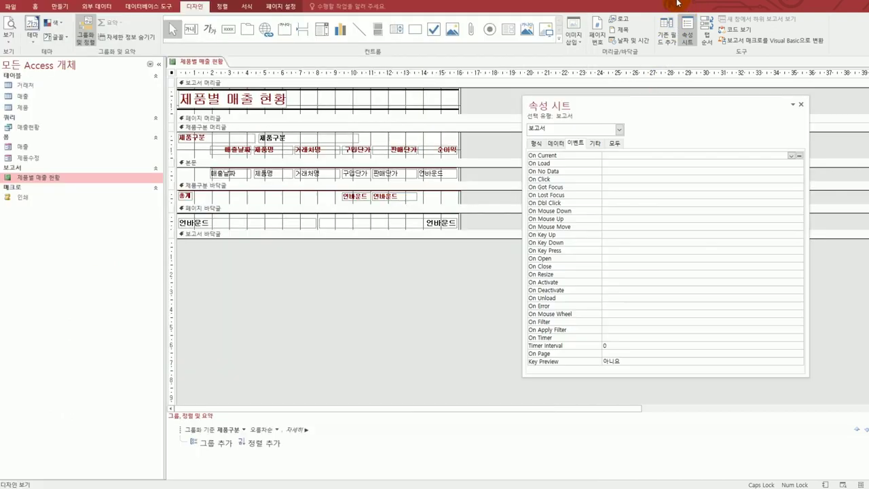
left_click(267, 445)
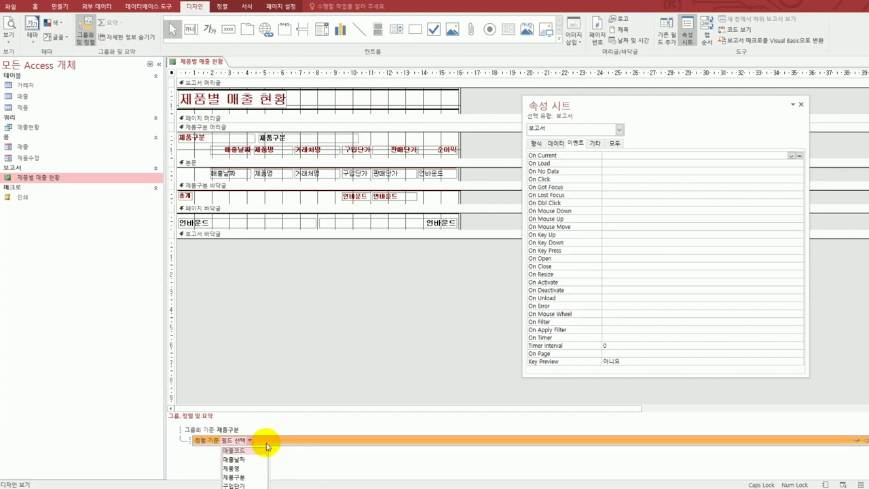
left_click(254, 460)
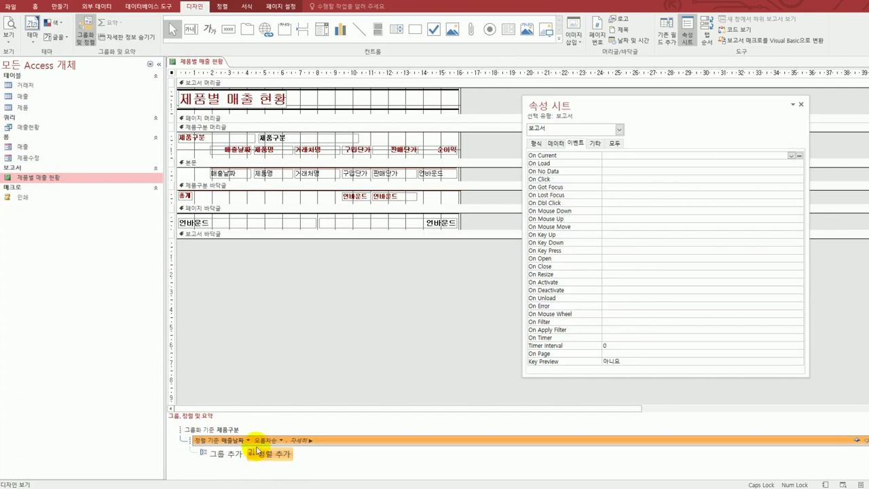
left_click(266, 454)
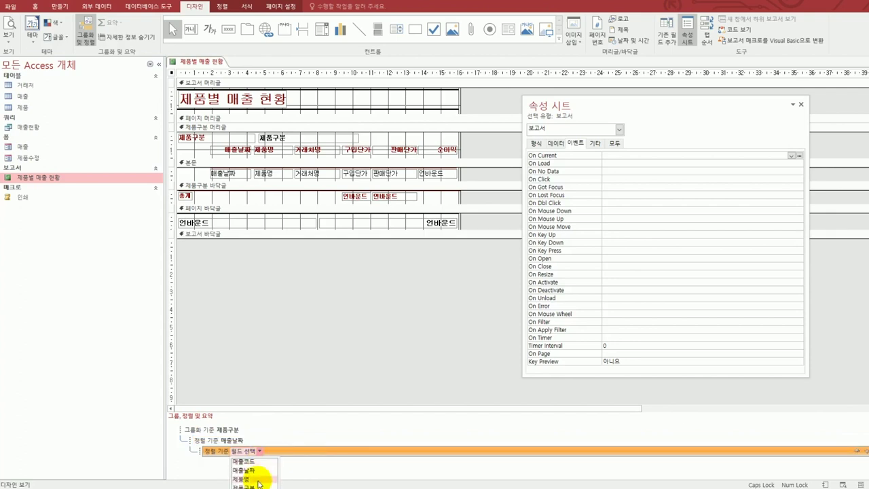
left_click(257, 479)
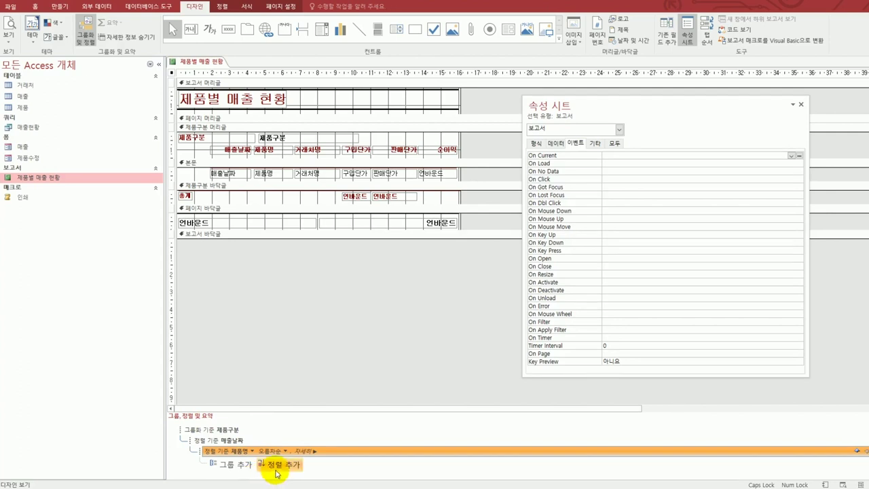
left_click(278, 466)
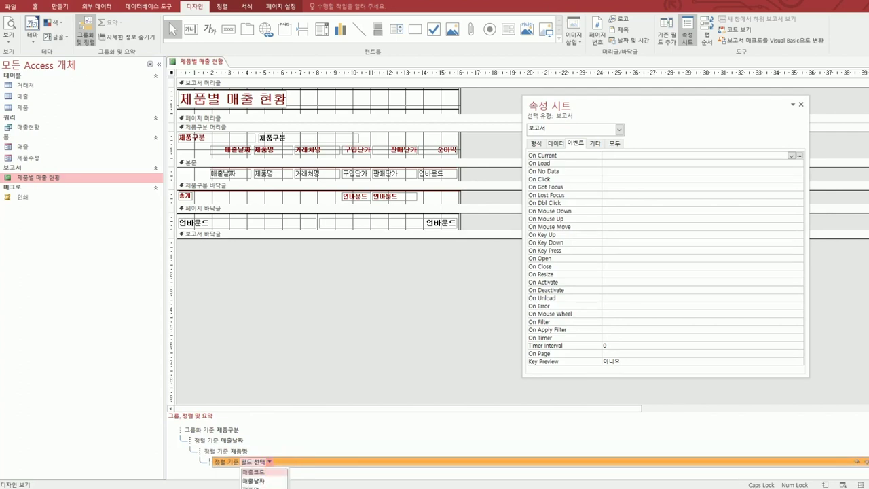
left_click(264, 488)
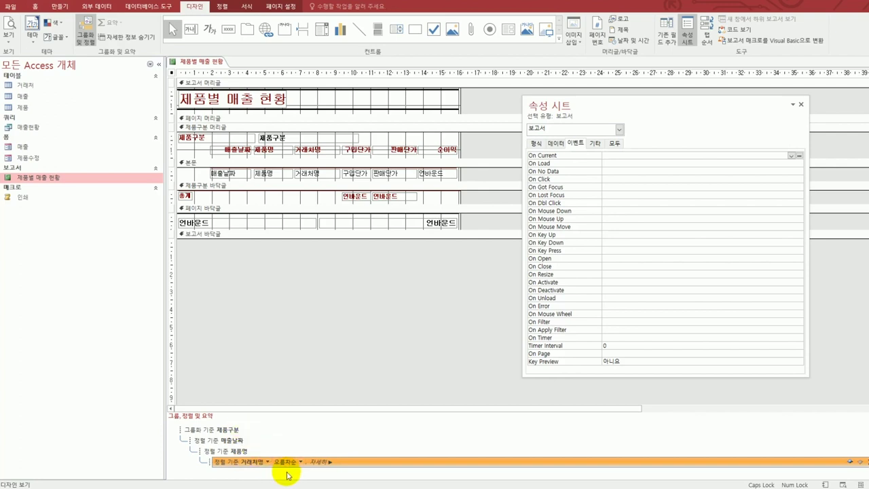
left_click(270, 345)
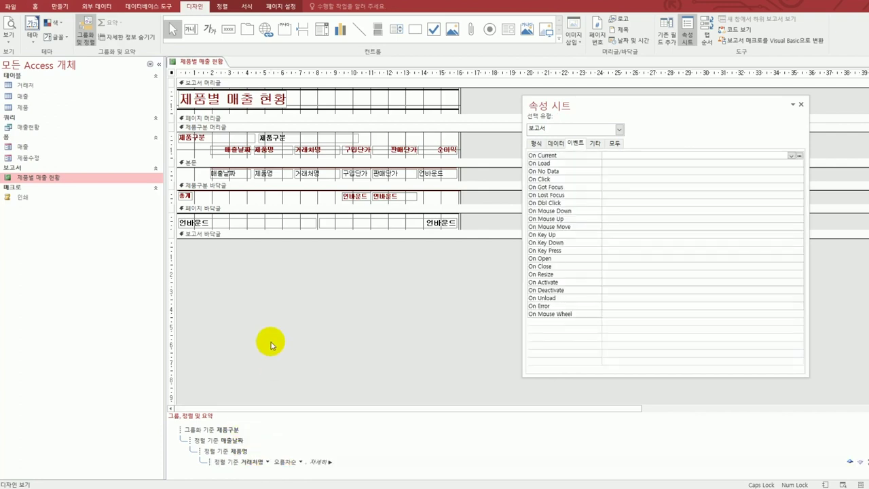
- Set the control source of txt_순이익 in the report's detail section to =[판매단가]-[구입단가]
left_click(438, 175)
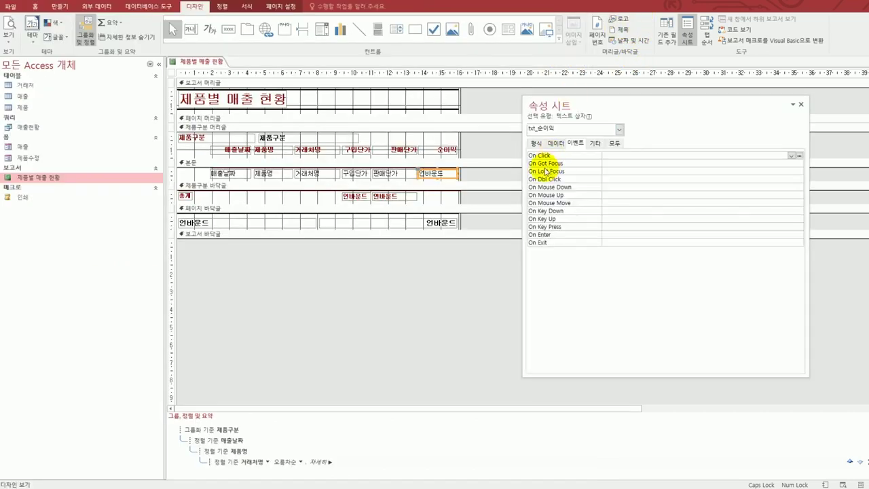
left_click(555, 144)
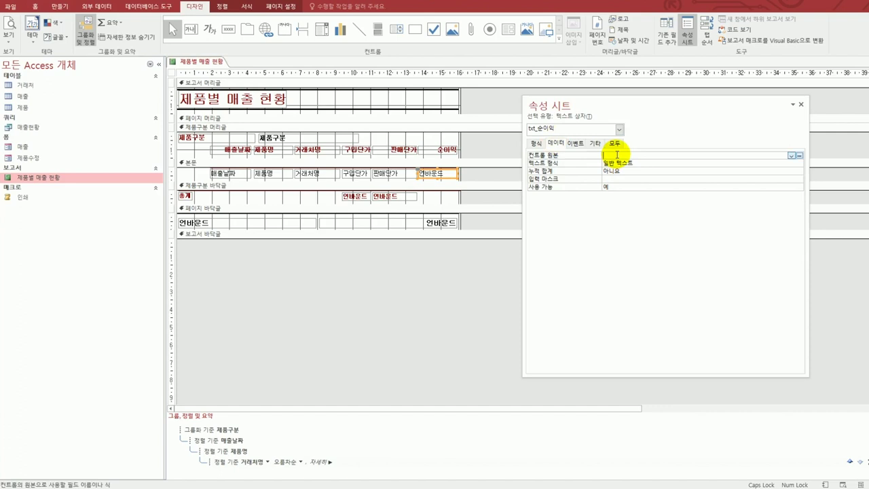
key("shift+F2")
type("=")
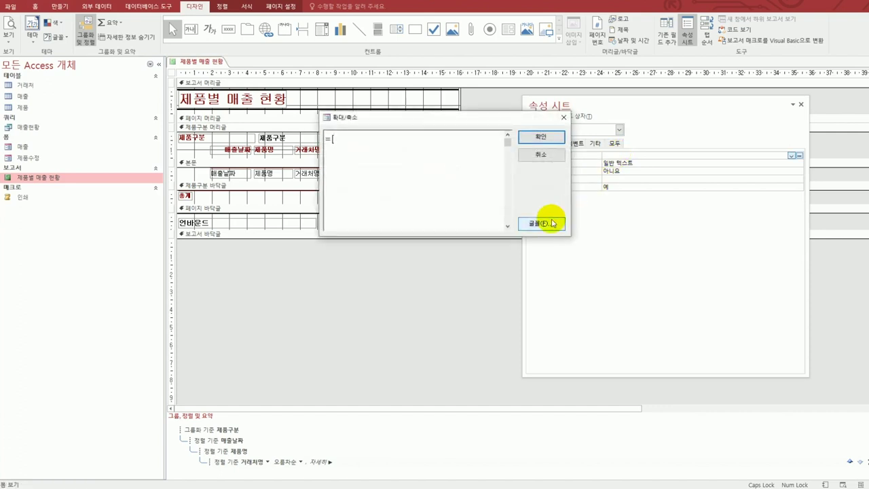
type("[VKSA")
key("BackSpace")
key("BackSpace")
key("BackSpace")
key("BackSpace")
key("Hangul")
type("ㅍㅏㄴ")
type("ㅁㅐㄱㅡㅁ")
type("가]-[")
type("ㄱㅜ")
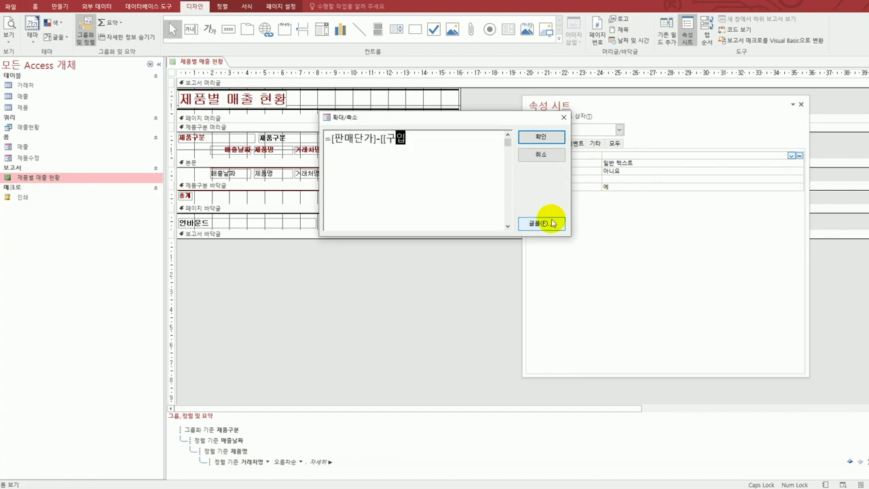
key("BackSpace")
key("BackSpace")
type("구입단가]")
left_click(539, 137)
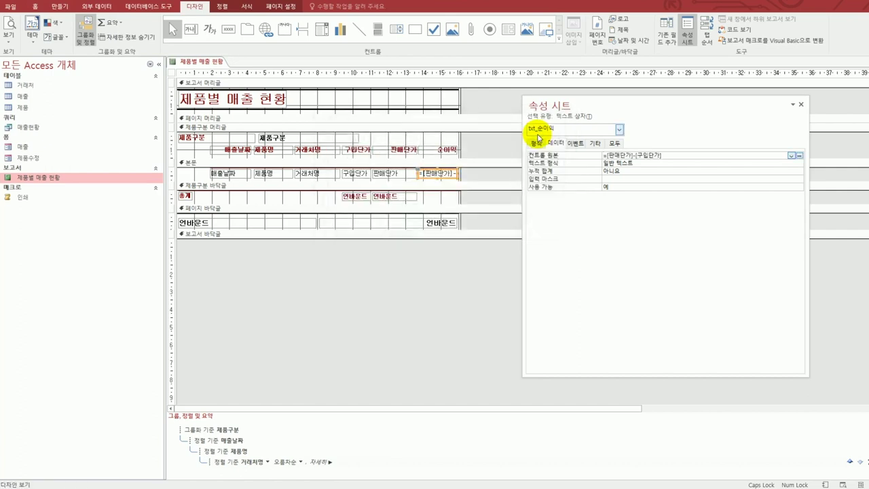
- Check the exam sheet's totals instruction and set the control source of txt_구입단가총계 in the 제품구분 footer to =SUM([구입단가])
key("alt+Tab")
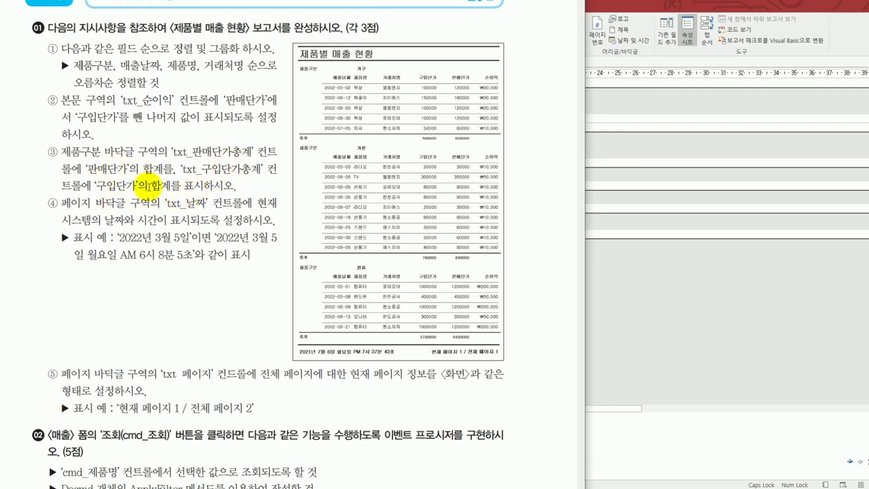
left_click(686, 25)
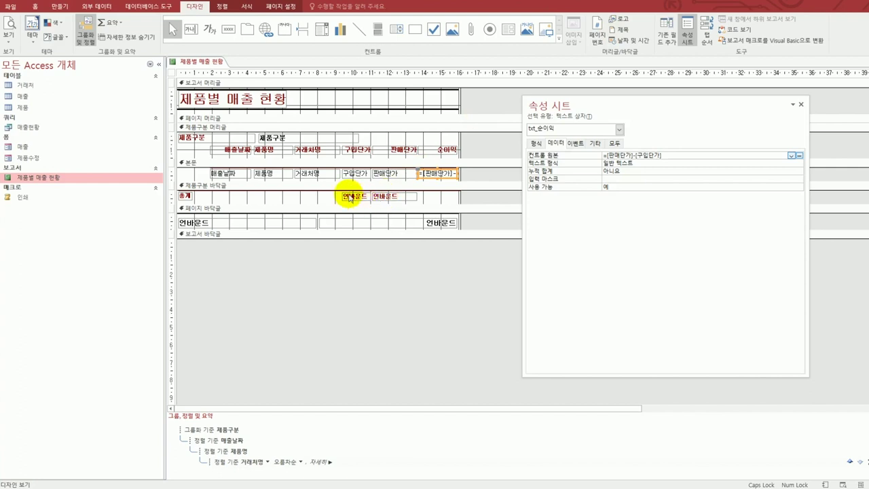
left_click(353, 197)
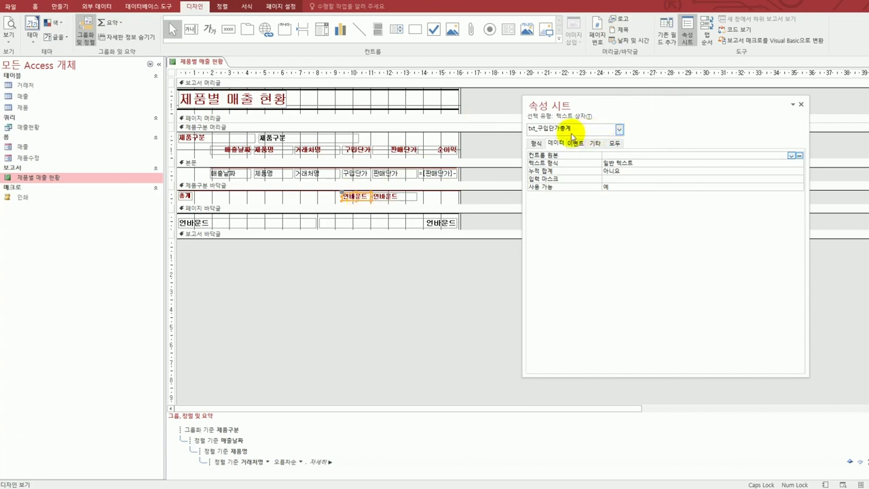
left_click(618, 155)
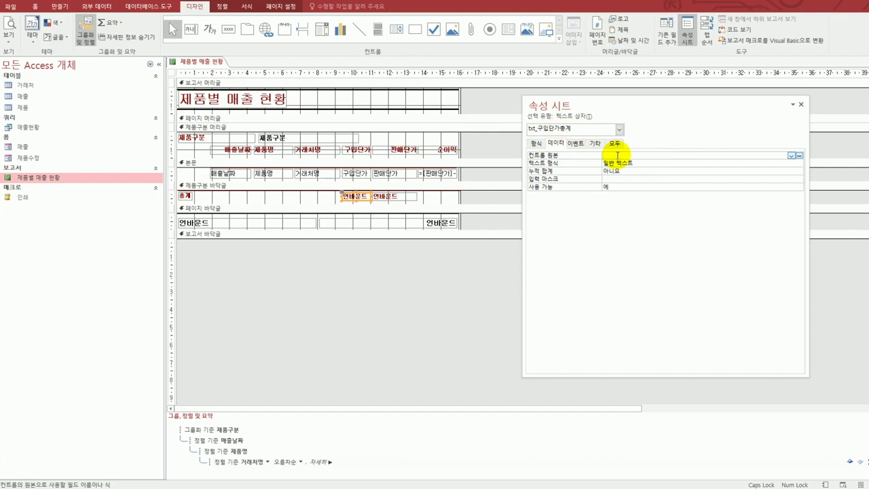
key("shift+F2")
type("=")
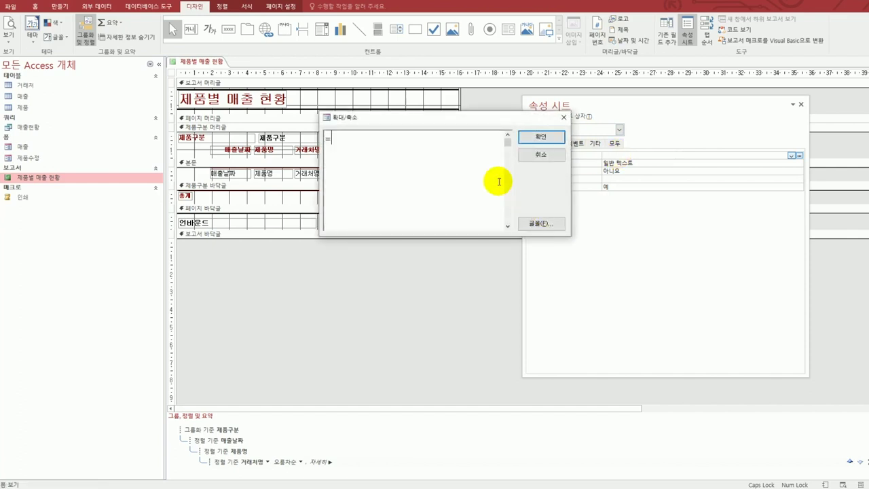
type("SUM([구이입단가]")
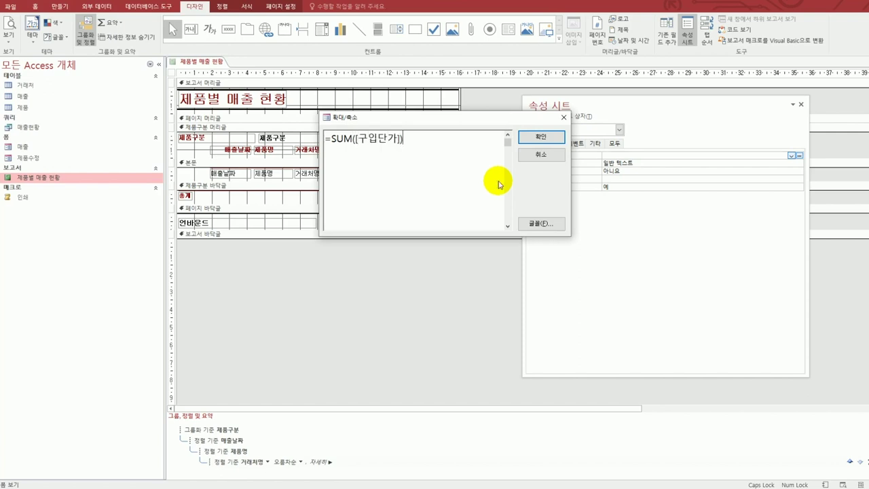
left_click(546, 137)
- Set the control source of txt_판매단가총계 in the 제품구분 footer to =SUM([판매단가])
left_click(410, 198)
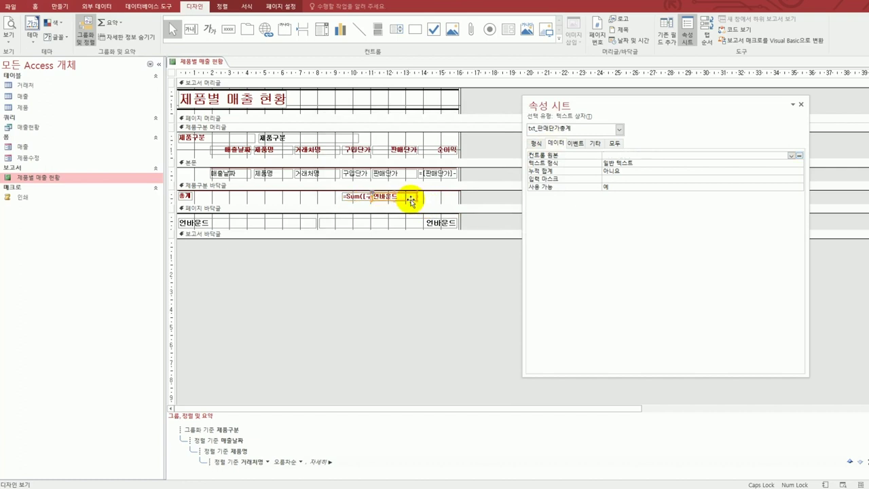
left_click(625, 155)
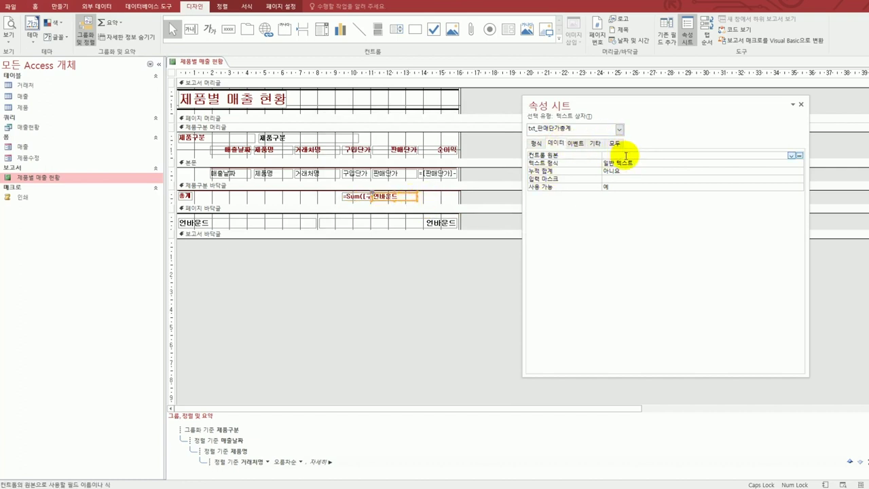
key("shift+F2")
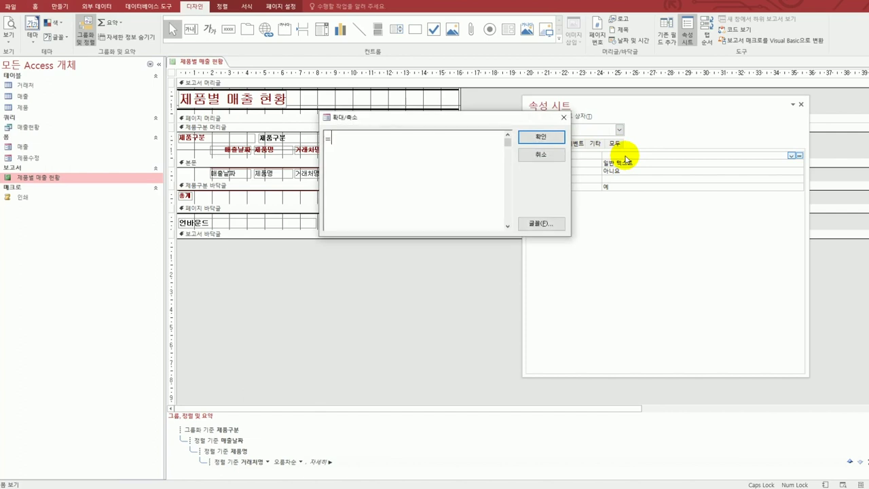
type("SUM([VKS")
key("BackSpace")
key("BackSpace")
key("BackSpace")
key("Hangul")
type("판맨")
key("BackSpace")
type("단가])")
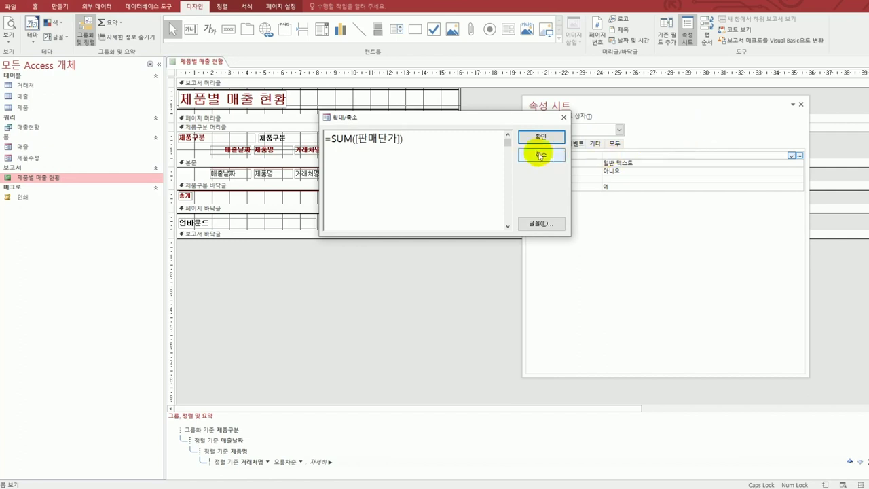
left_click(531, 137)
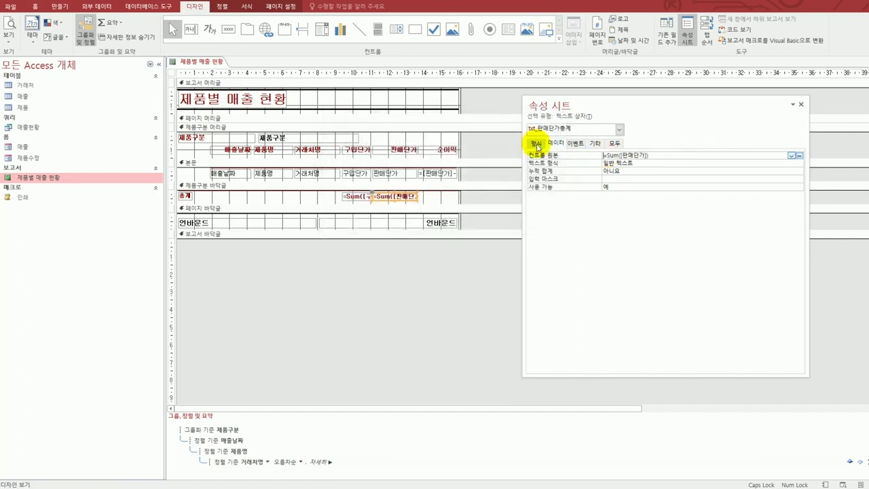
- Check the exam sheet's date and time instruction and set the control source of txt_날짜 in the page footer to =NOW()
key("alt+Tab")
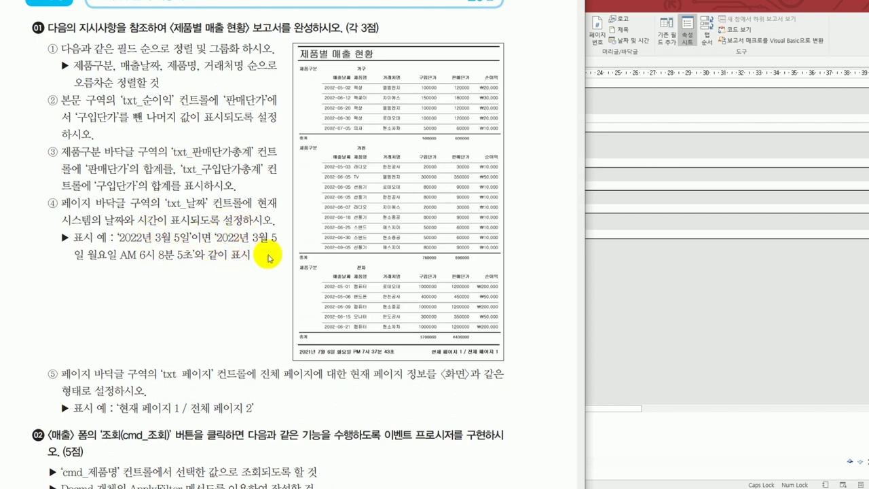
left_click(598, 8)
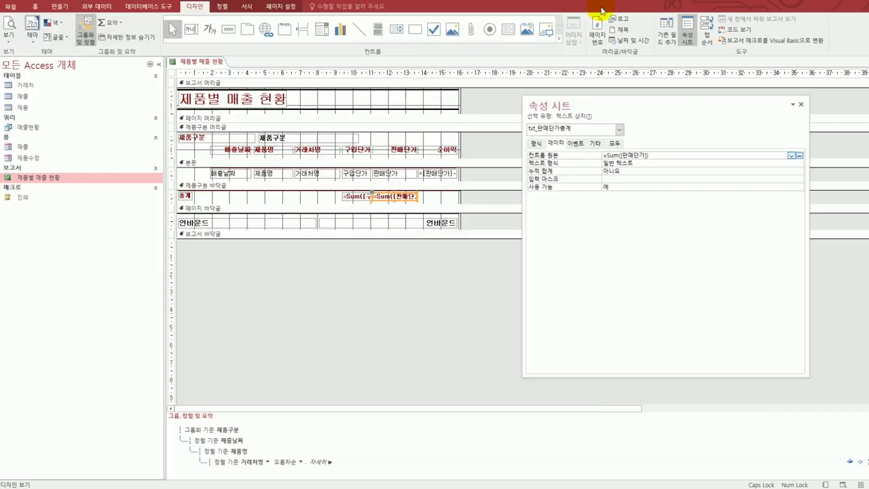
left_click(229, 224)
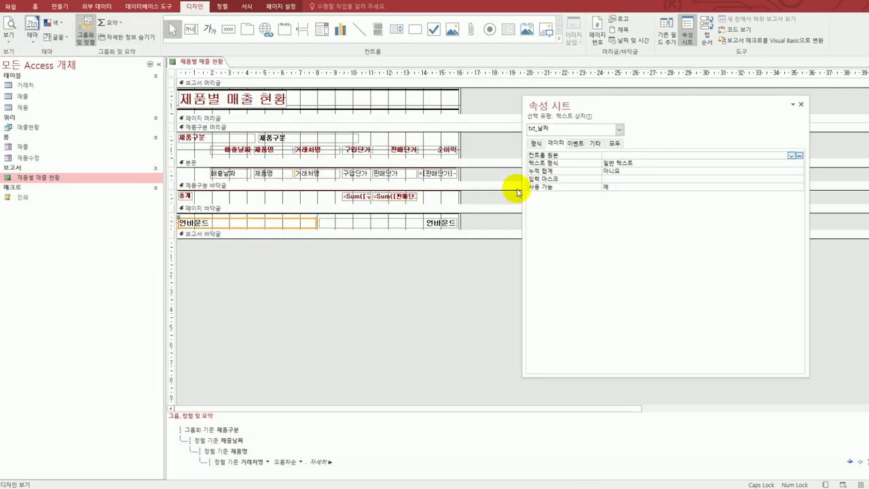
left_click(609, 155)
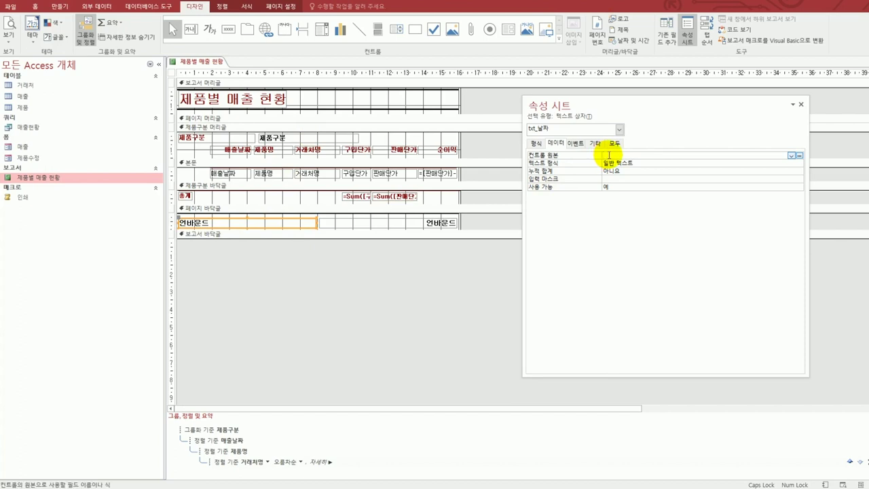
key("shift+F2")
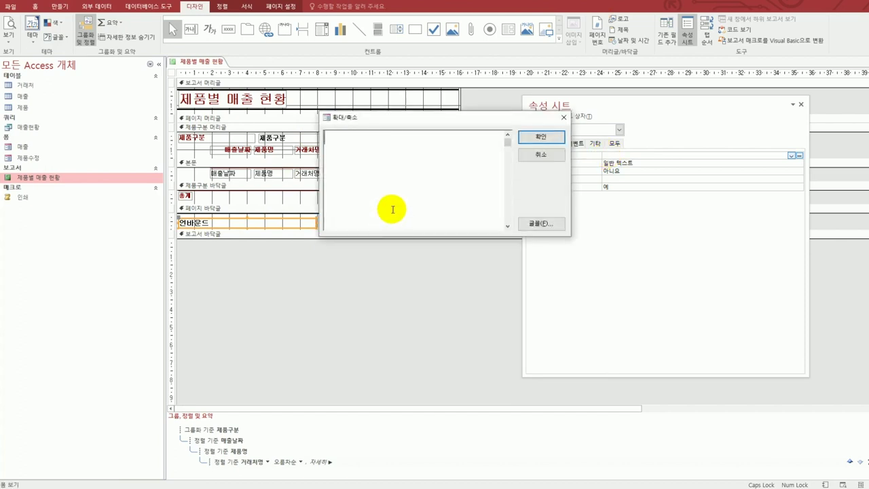
left_click(540, 155)
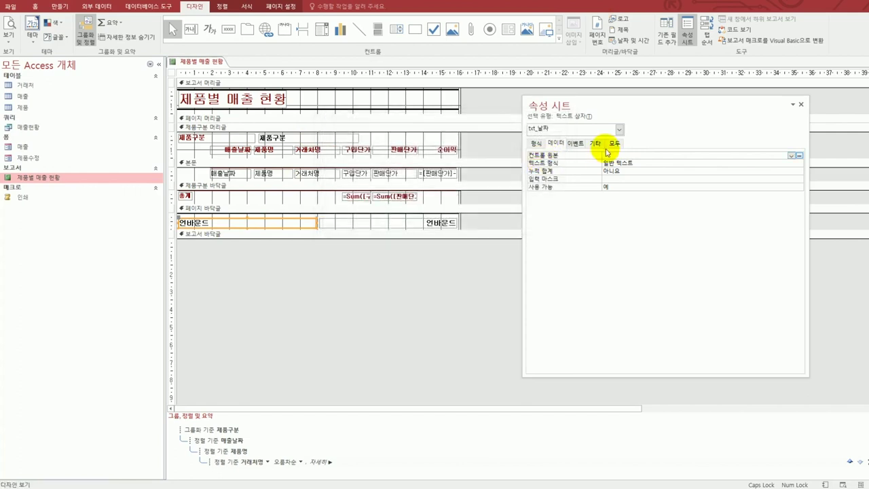
left_click(536, 143)
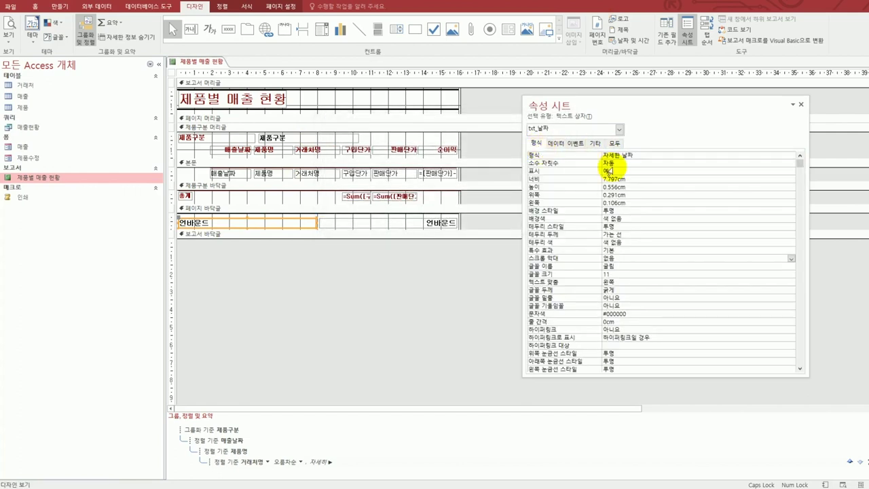
left_click(556, 144)
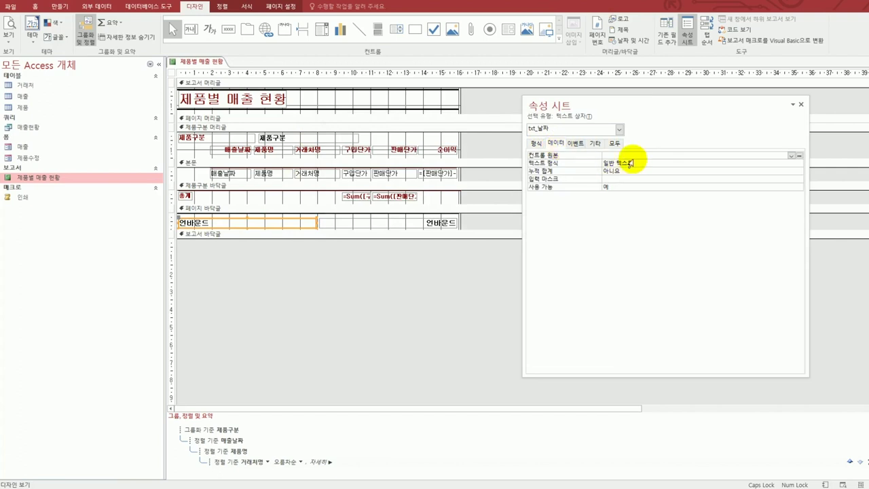
left_click(637, 157)
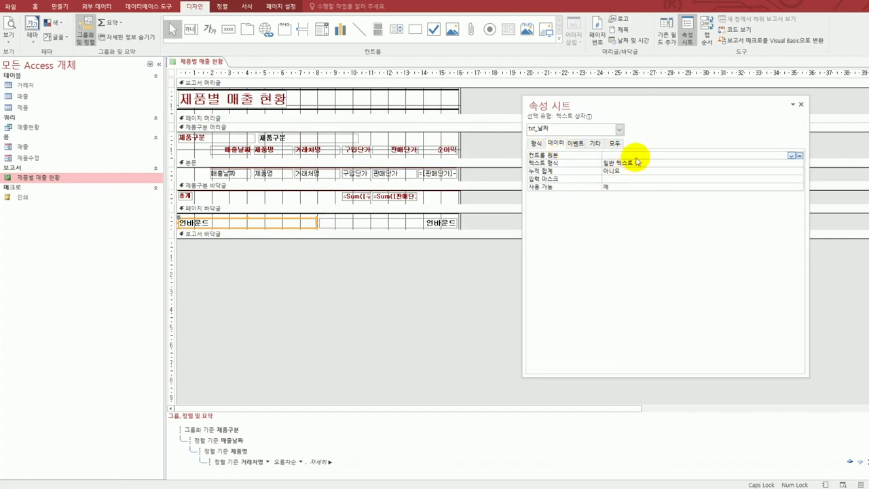
key("shift+F2")
type("=JN")
key("BackSpace")
key("BackSpace")
type("NOW()")
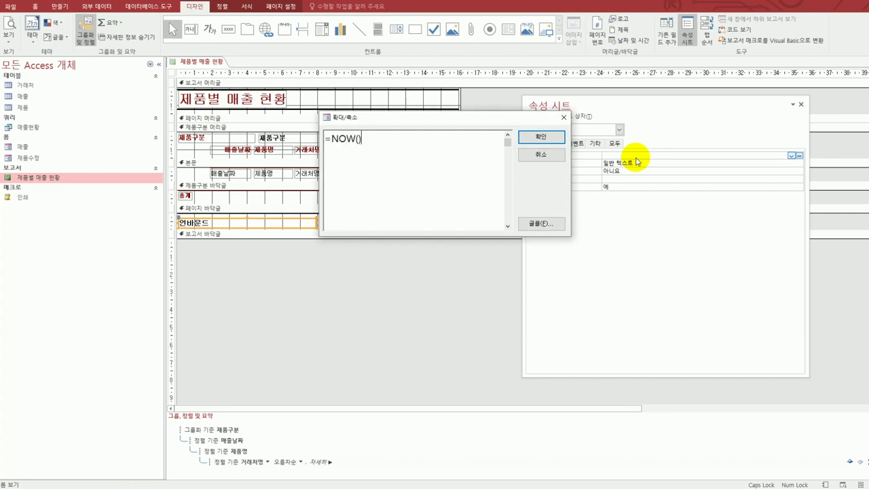
left_click(543, 139)
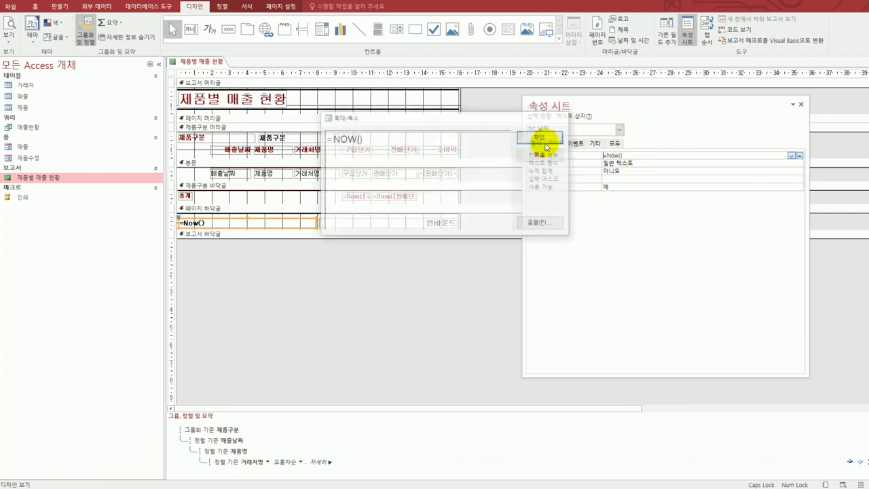
- Set the format of txt_날짜 in the page footer to yyyy년 m월 d일 aaaa AM/PM h시 n분 s초
left_click(614, 142)
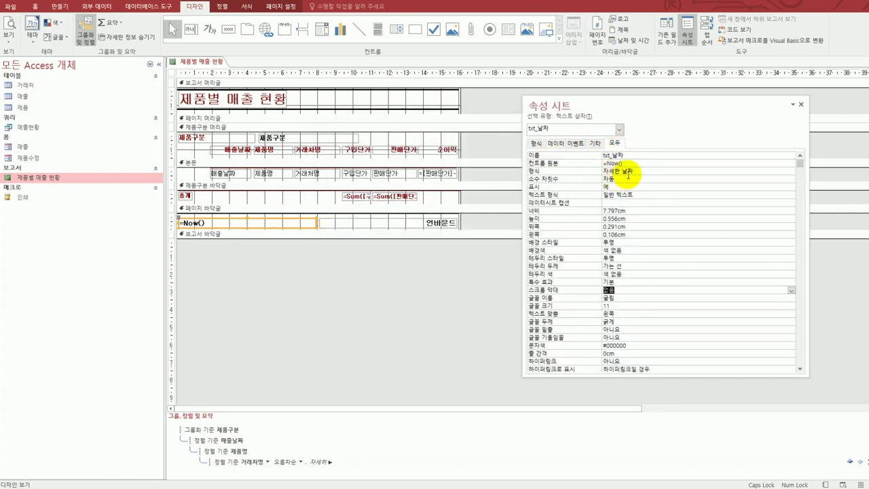
left_click(644, 171)
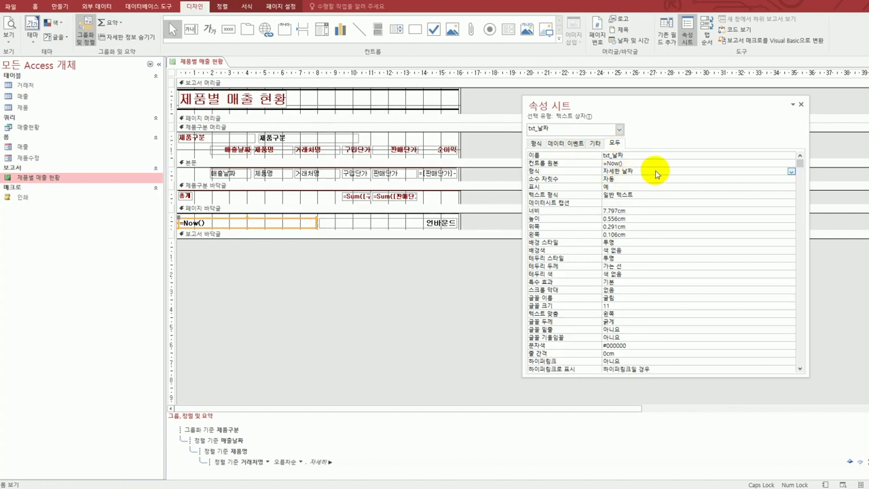
key("shift+F2")
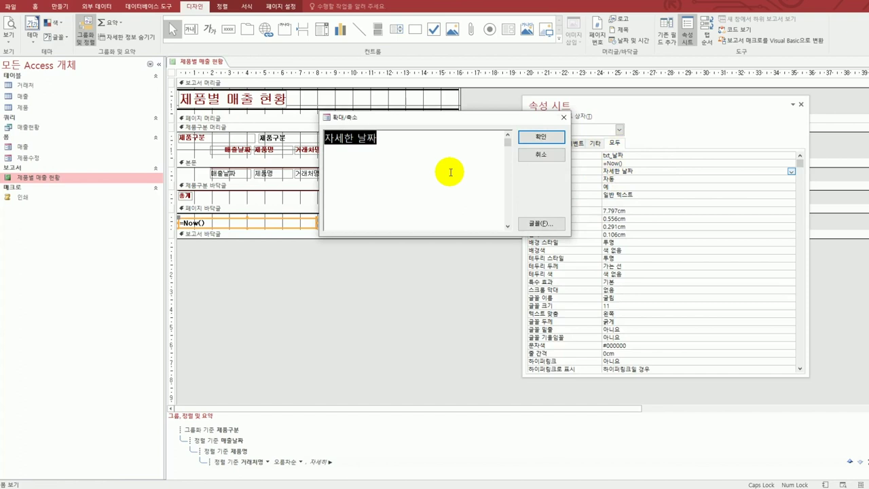
key("End")
key("BackSpace")
key("BackSpace")
key("BackSpace")
key("BackSpace")
key("BackSpace")
key("BackSpace")
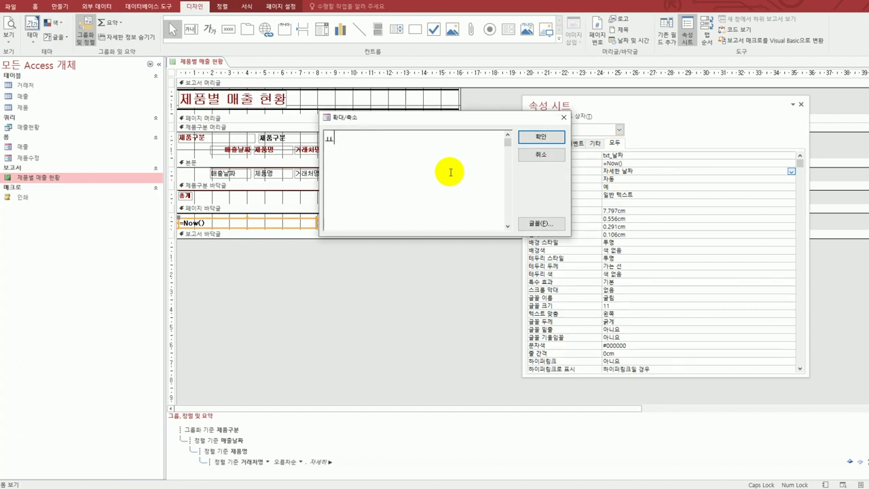
type("YYYY")
key("BackSpace")
key("BackSpace")
key("BackSpace")
key("BackSpace")
key("Caps_Lock")
type("yyyy년 mdnjf ㅇdl")
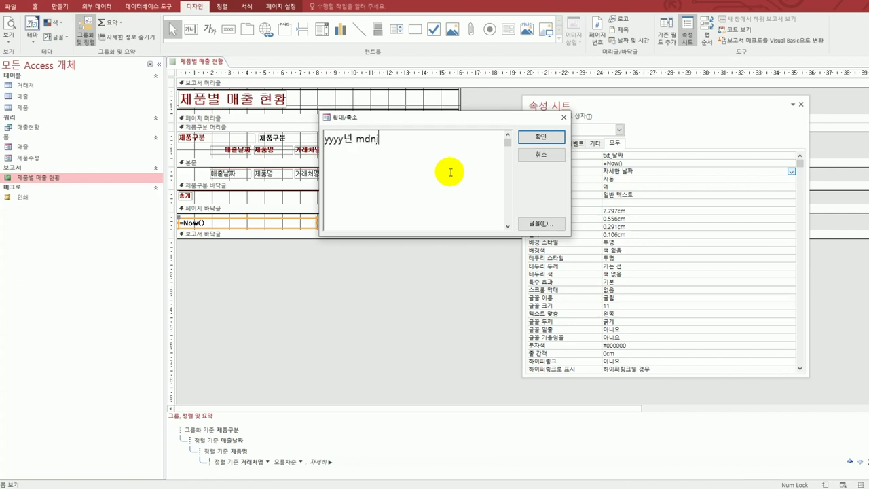
key("BackSpace")
key("BackSpace")
key("BackSpace")
key("BackSpace")
key("BackSpace")
key("BackSpace")
key("BackSpace")
key("BackSpace")
type("ㅇnjf dlf")
key("BackSpace")
key("BackSpace")
type("dl")
type("f ")
type("a")
key("BackSpace")
type("aaaaa")
key("BackSpace")
type("AM?")
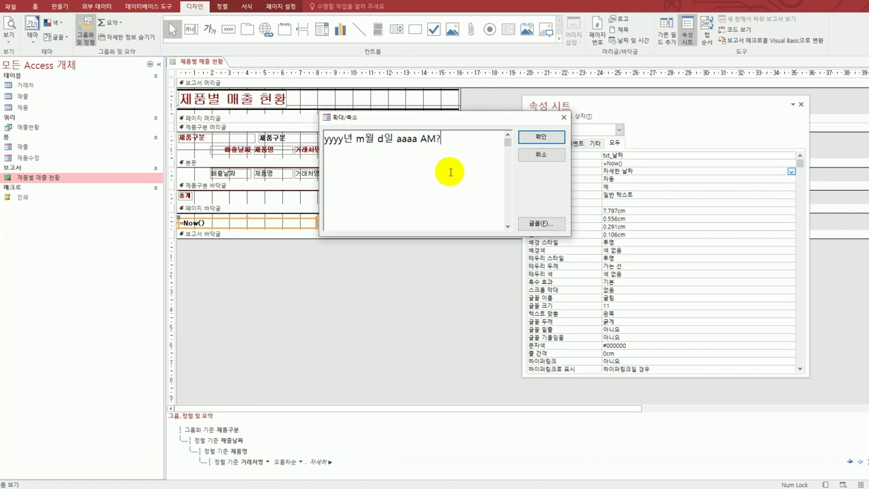
key("BackSpace")
type("/PM")
key("BackSpace")
key("BackSpace")
key("BackSpace")
type("/PM ㅗ")
key("BackSpace")
key("Hangul")
type("h")
key("Hangul")
type("시 n")
key("Hangul")
type("분")
key("Hangul")
type("s")
key("Hangul")
type("초")
left_click(543, 136)
- Following the exam sheet, set txt_페이지's control source to ="현재 페이지 " & [page] & " / 전체 페이지 " & [pages] and preview the report
left_click(421, 221)
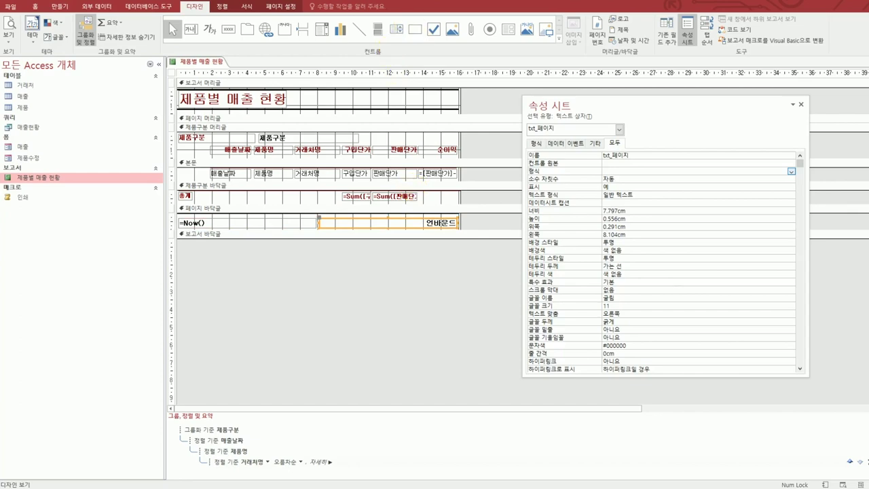
key("alt+Tab")
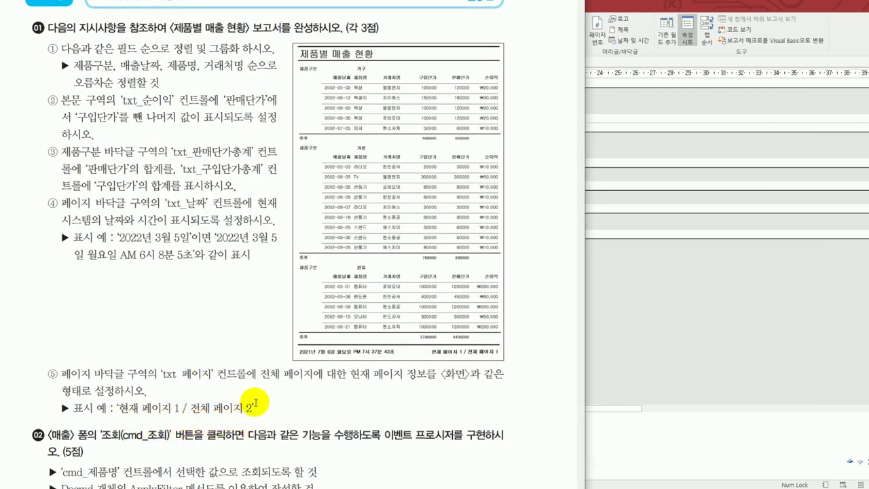
left_click(632, 3)
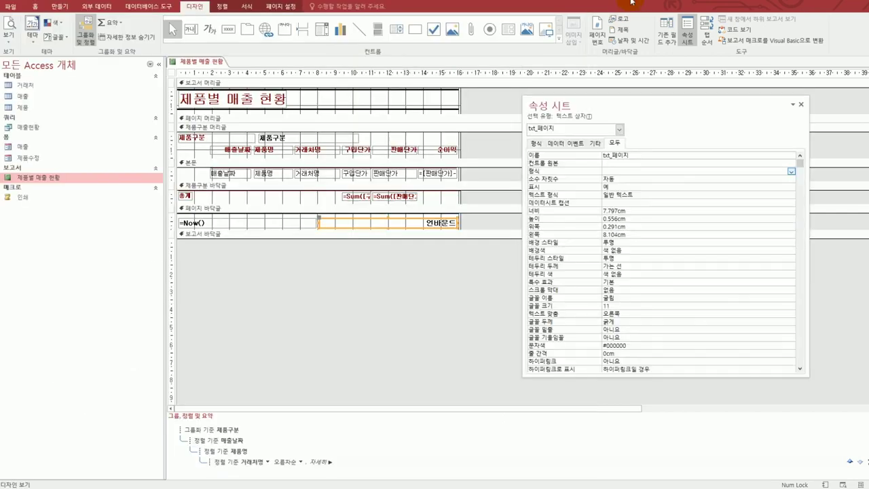
left_click(555, 143)
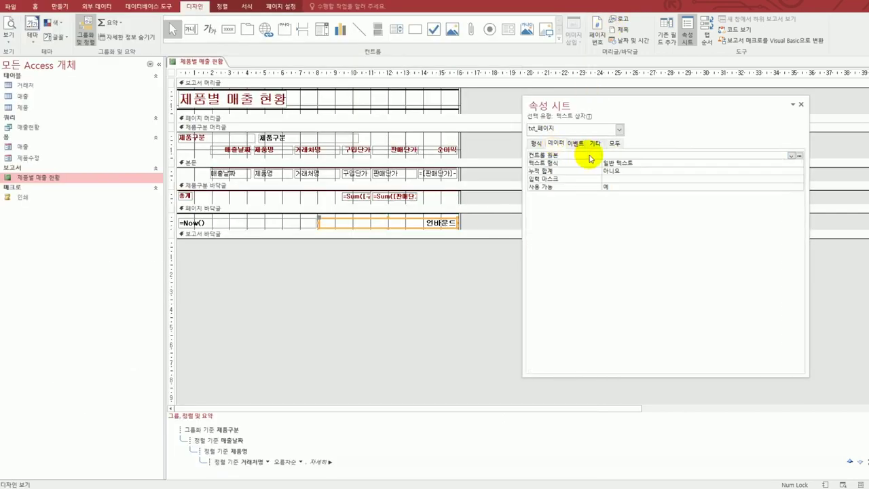
left_click(615, 154)
key("shift+F2")
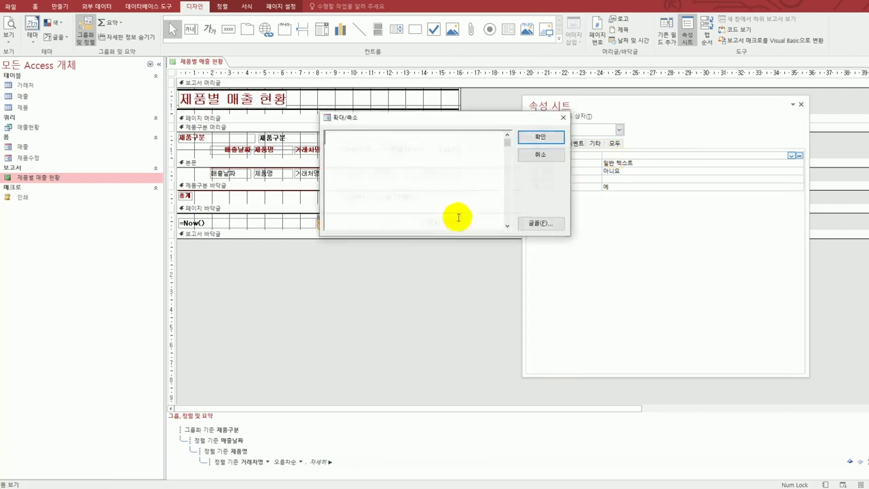
type("=\"wj")
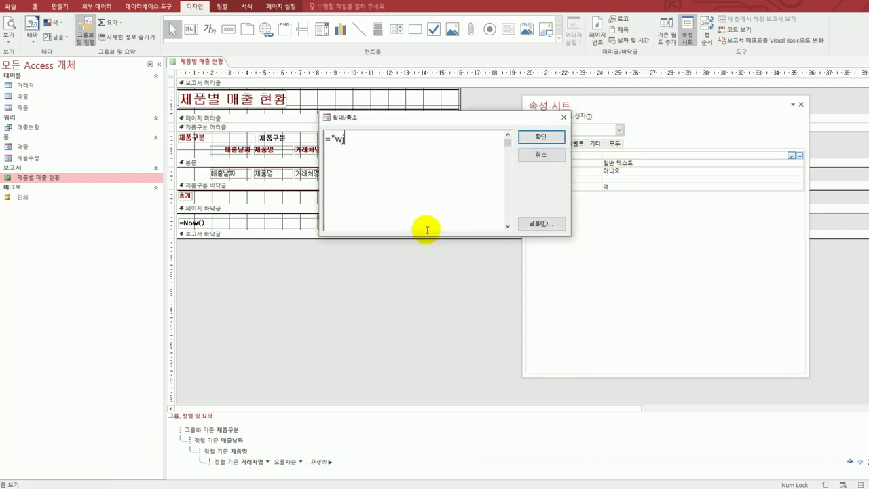
type("저ㄴ체")
key("BackSpace")
key("BackSpace")
type("현재 페이지 \" & ")
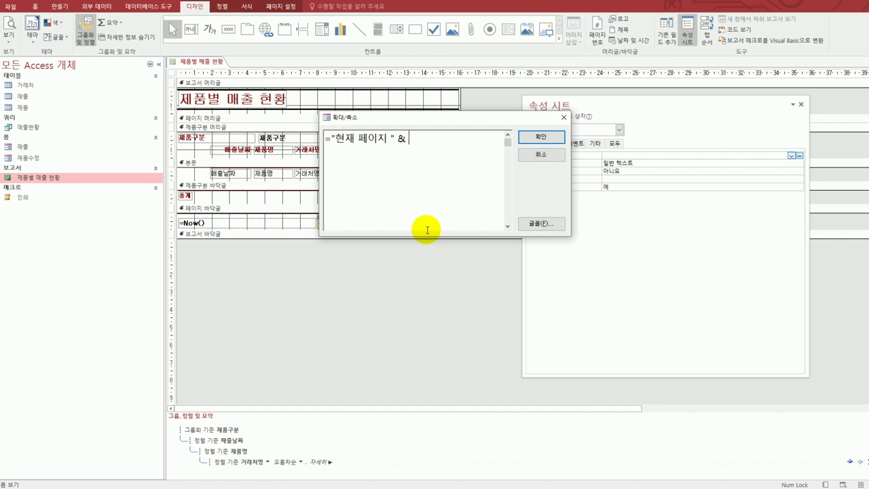
type("[page] & \" / 전체 페이지")
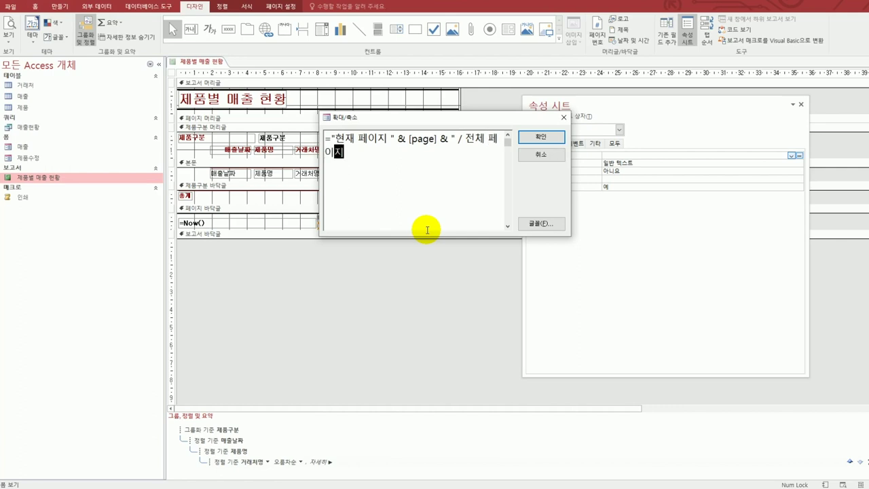
type(" \" & [pages")
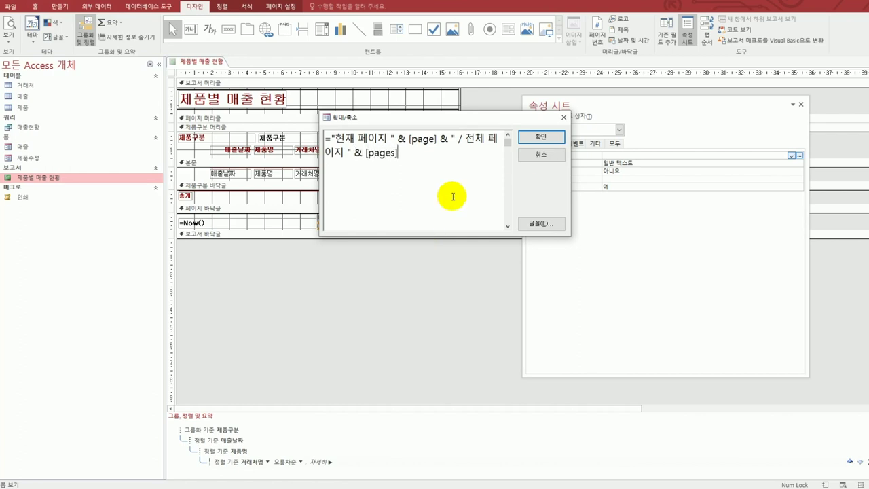
left_click(540, 137)
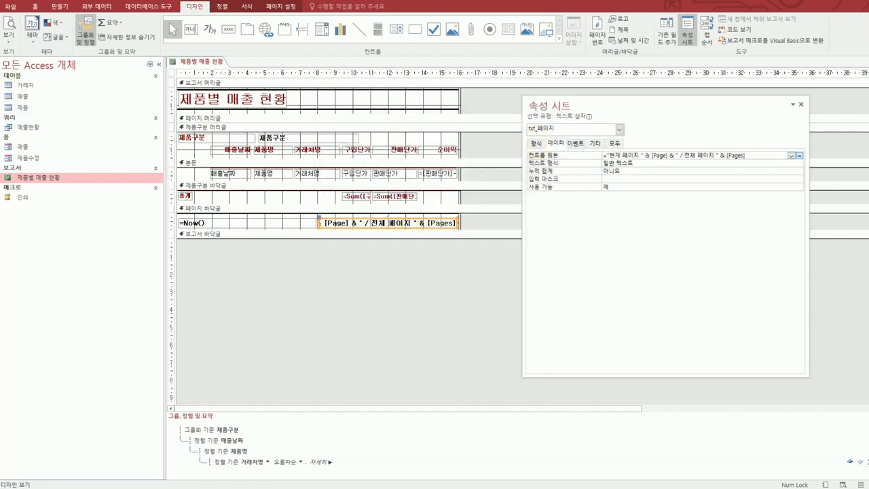
left_click(9, 25)
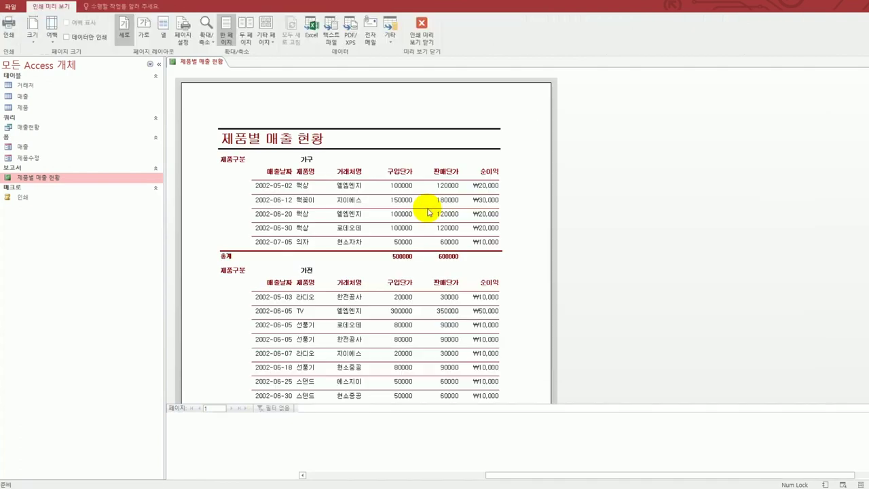